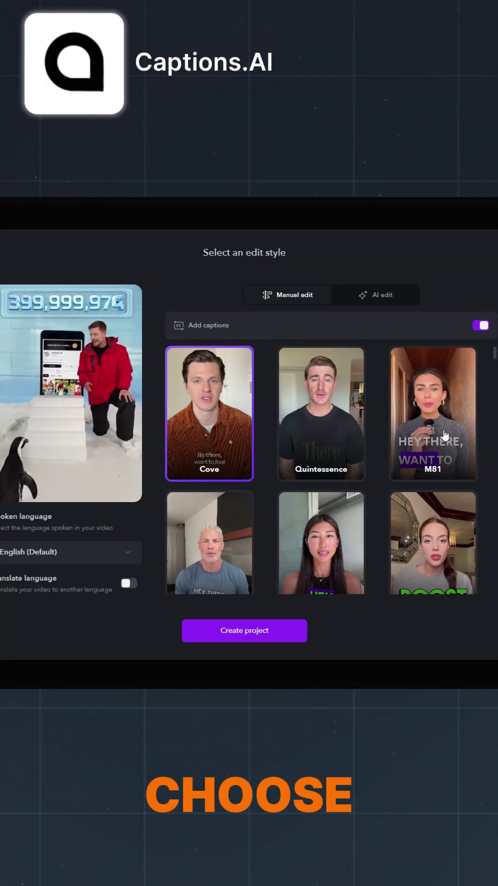
Pick the M81 caption style for the penguin video project
left_click(444, 435)
scroll(382, 519, "down", 5)
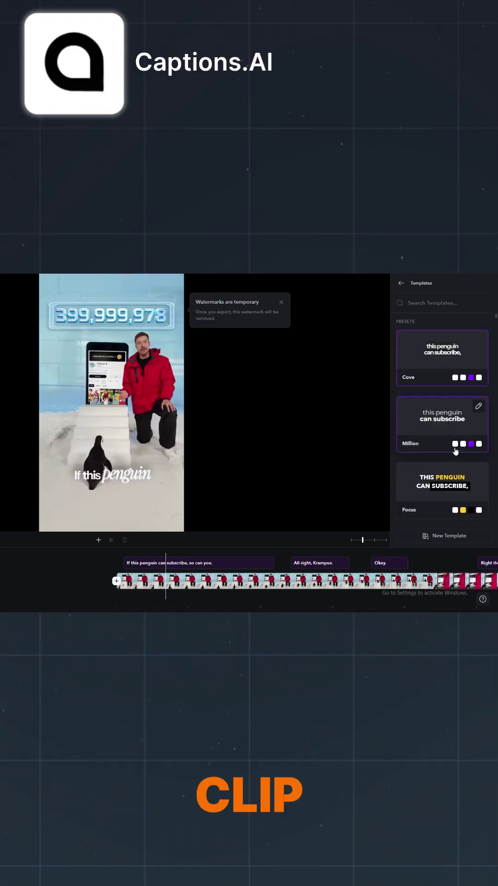
scroll(455, 452, "down", 3)
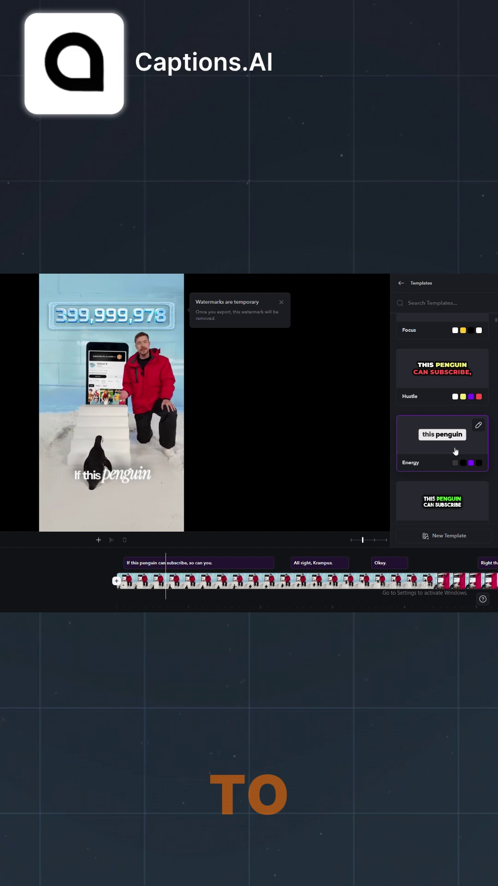
scroll(455, 452, "down", 2)
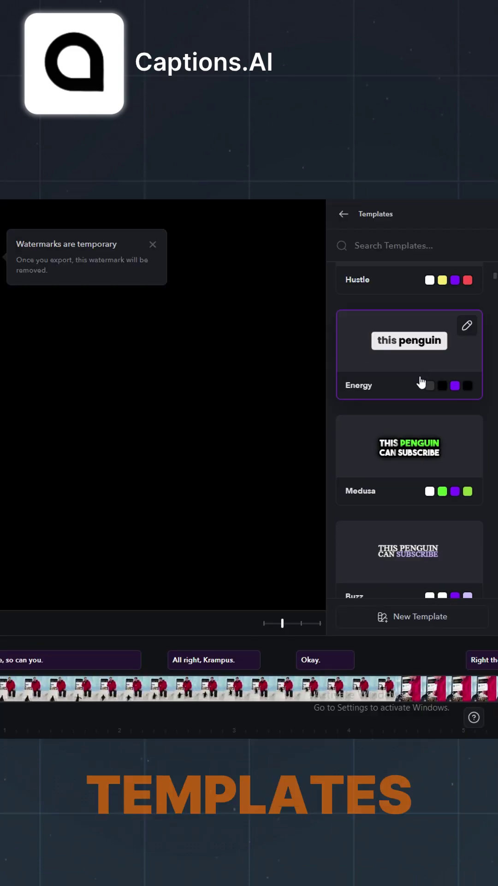
scroll(421, 382, "down", 2)
scroll(402, 475, "down", 2)
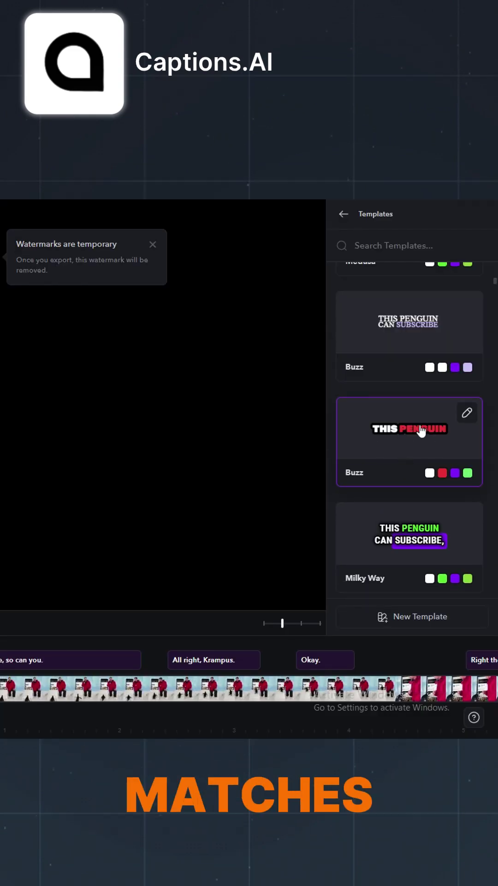
scroll(408, 558, "down", 1)
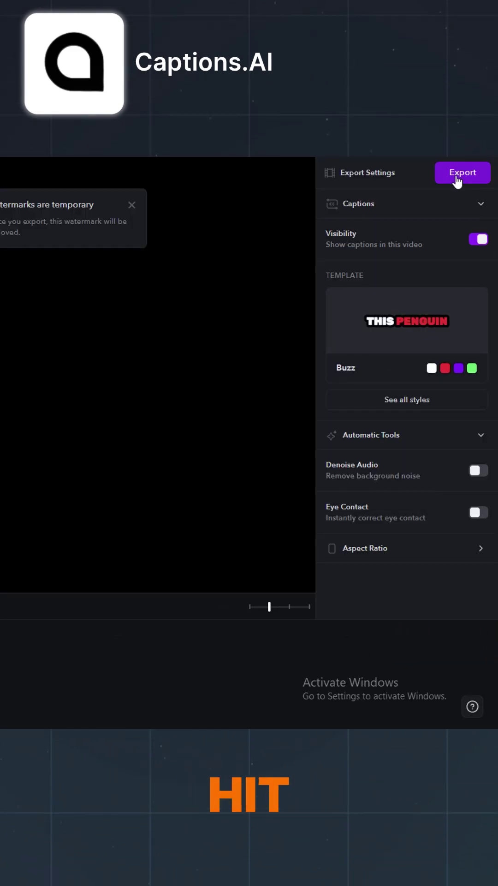
Start exporting the penguin video with Buzz captions visible
left_click(458, 179)
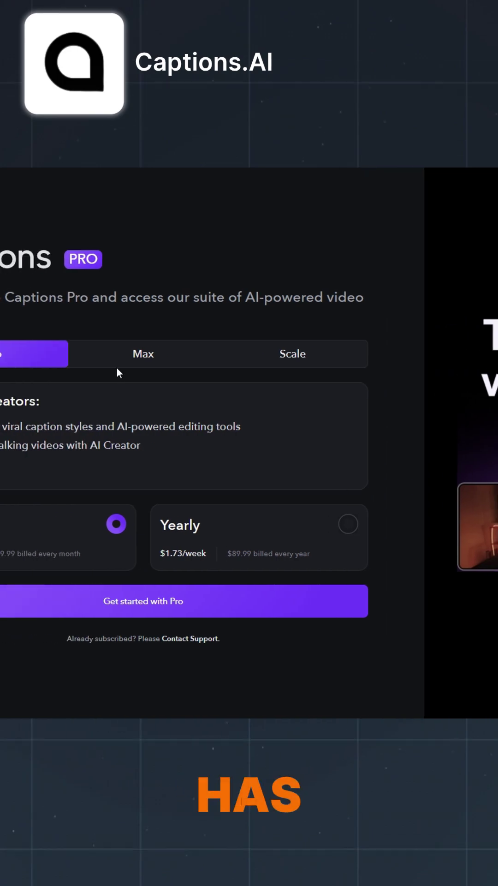